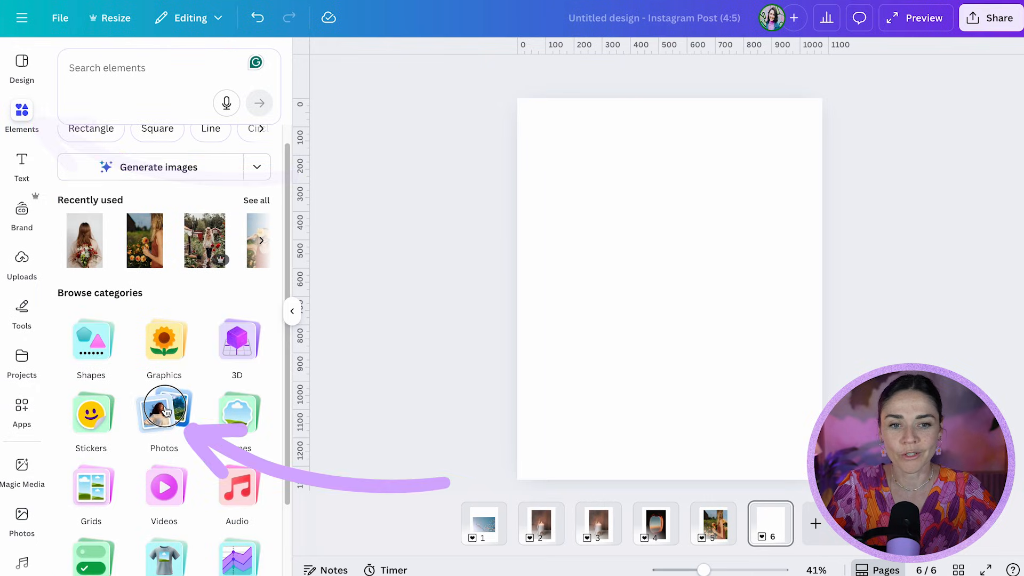
Search the photos for "woman with flowers" and add the long-haired woman seen from behind with a bouquet to page 6
{"action": "left_click", "coordinate": [163, 416]}
{"action": "left_click", "coordinate": [118, 105]}
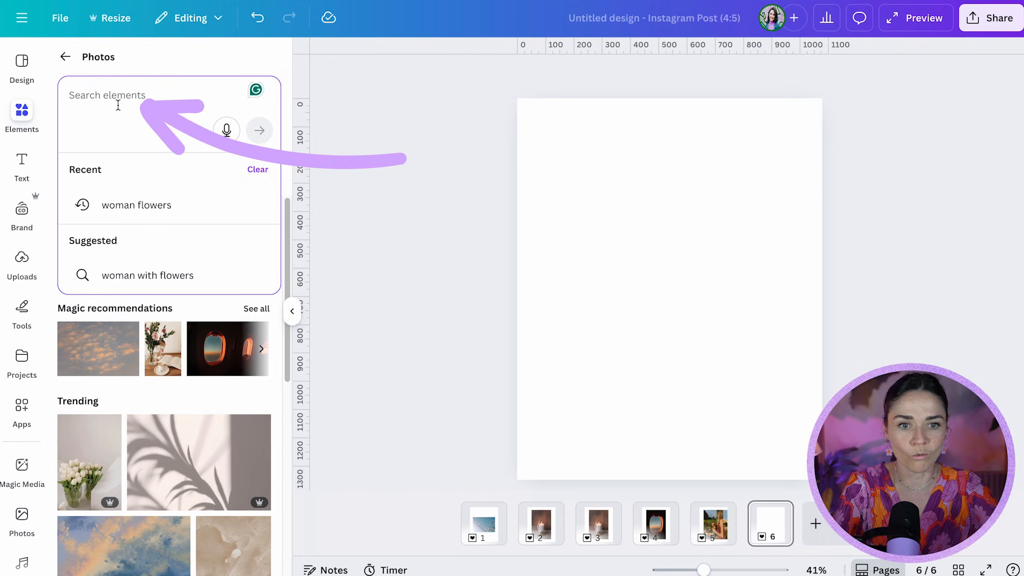
{"action": "left_click", "coordinate": [171, 272]}
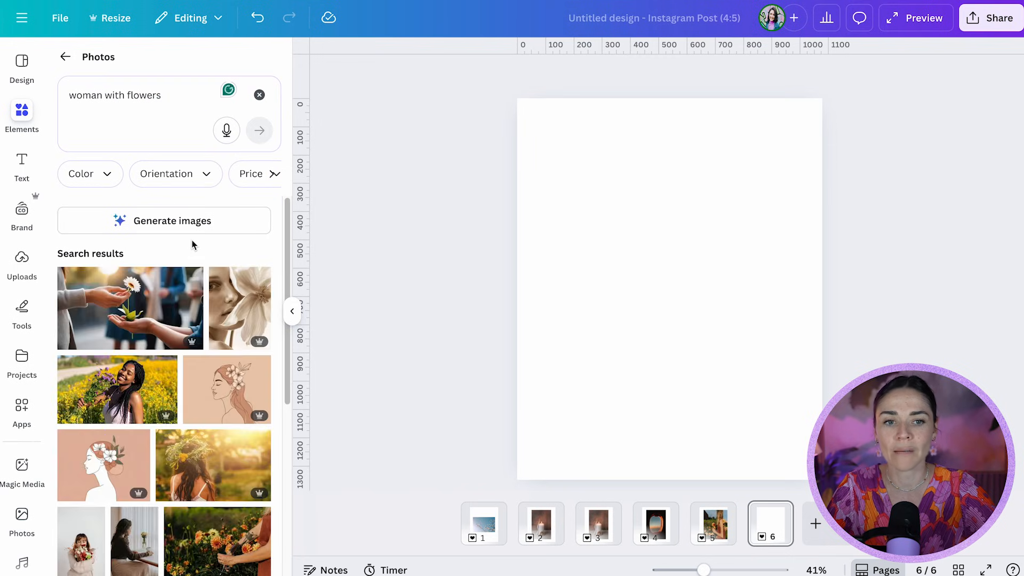
{"action": "scroll", "coordinate": [191, 248], "scroll_direction": "down", "scroll_amount": 1}
{"action": "scroll", "coordinate": [190, 247], "scroll_direction": "down", "scroll_amount": 4}
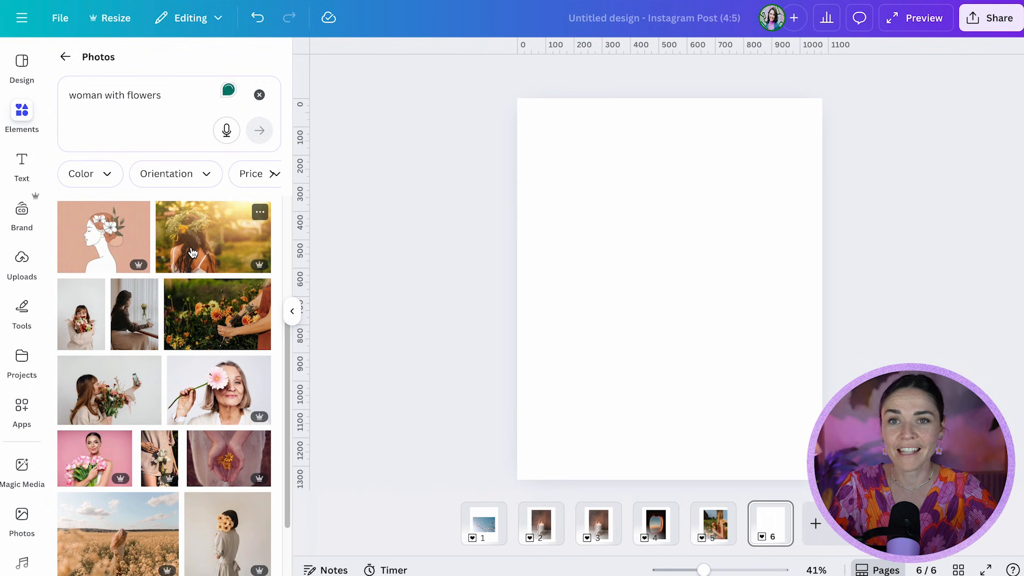
{"action": "scroll", "coordinate": [193, 253], "scroll_direction": "down", "scroll_amount": 1}
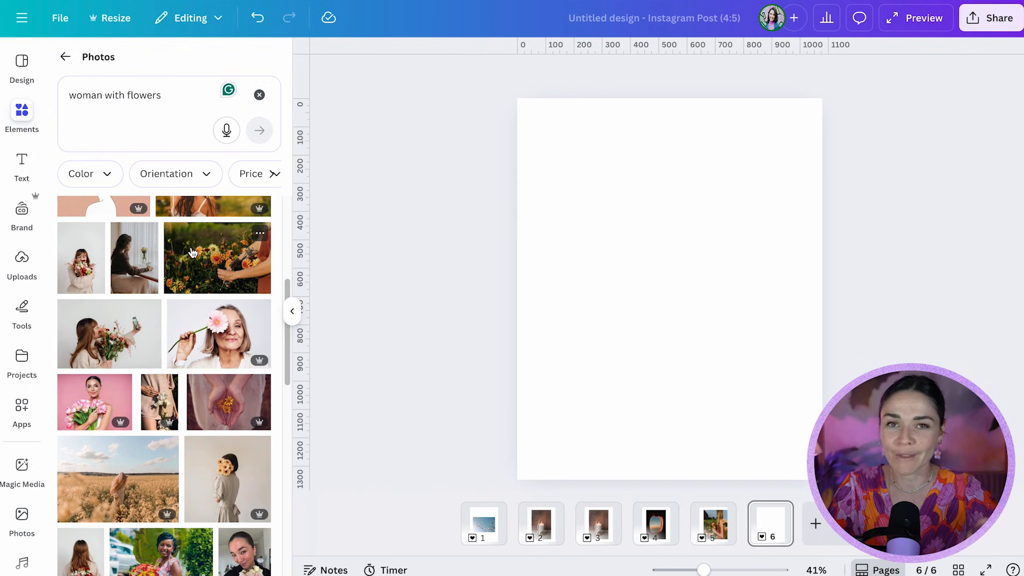
{"action": "scroll", "coordinate": [192, 252], "scroll_direction": "down", "scroll_amount": 3}
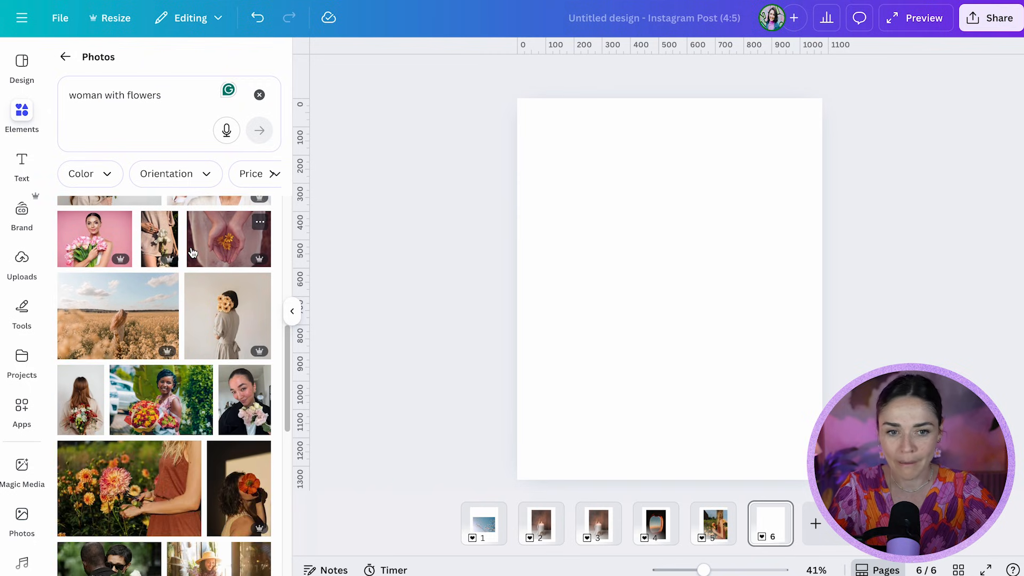
{"action": "left_click", "coordinate": [80, 416]}
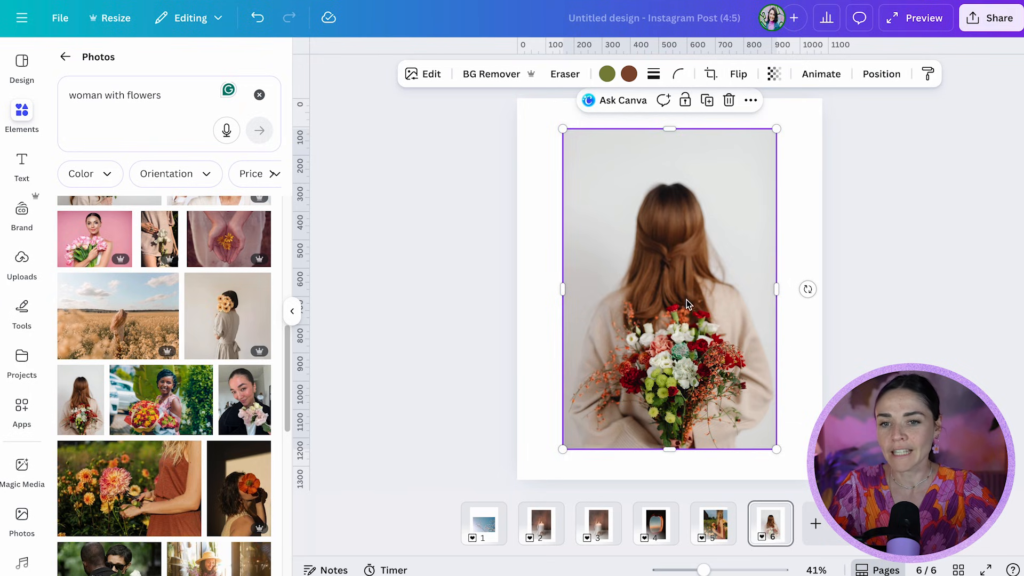
Generate a Smart 3 second video from the woman's photo with Image to Video and add it to the design
{"action": "left_click", "coordinate": [423, 80]}
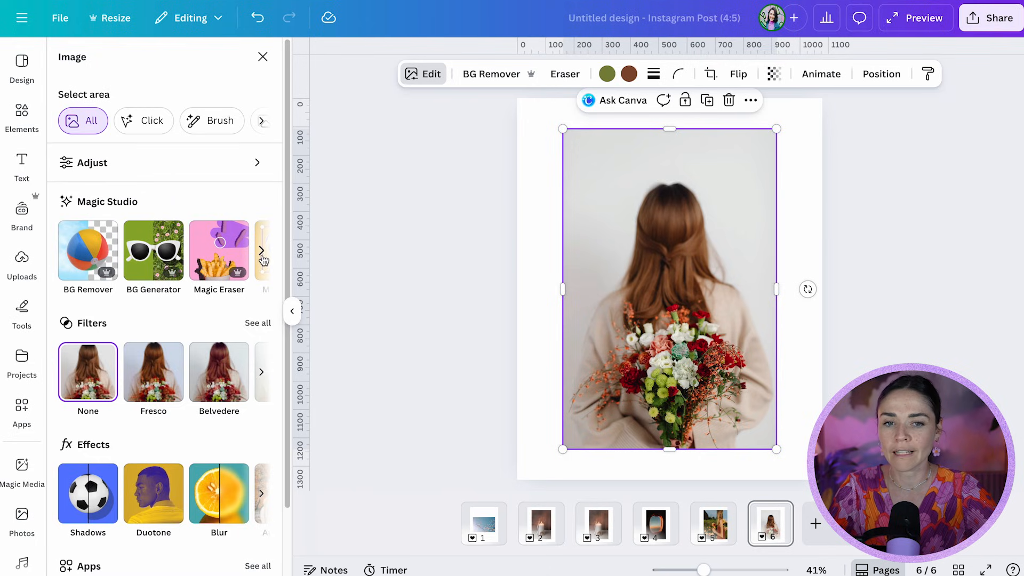
{"action": "left_click", "coordinate": [261, 250]}
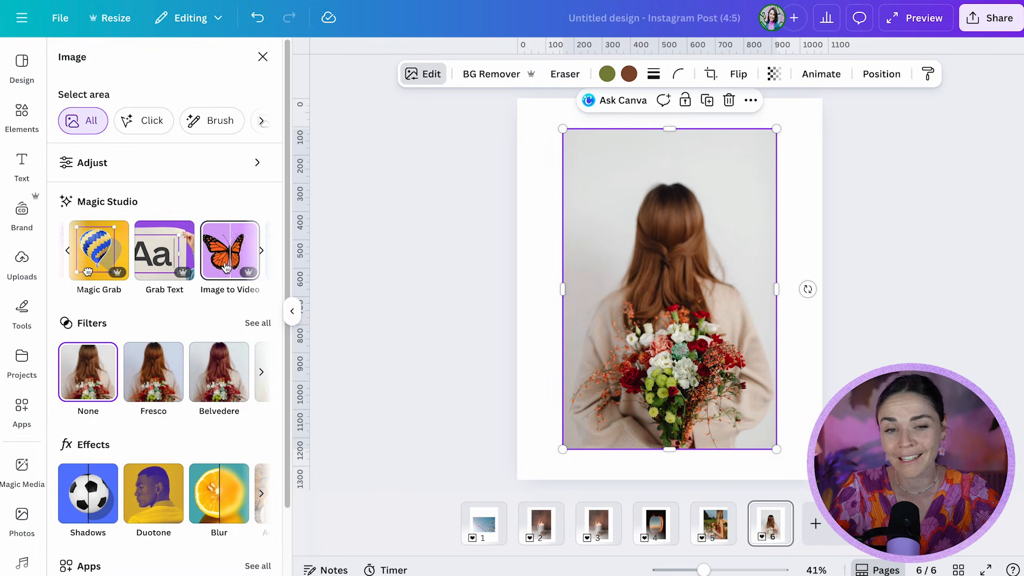
{"action": "left_click", "coordinate": [219, 248]}
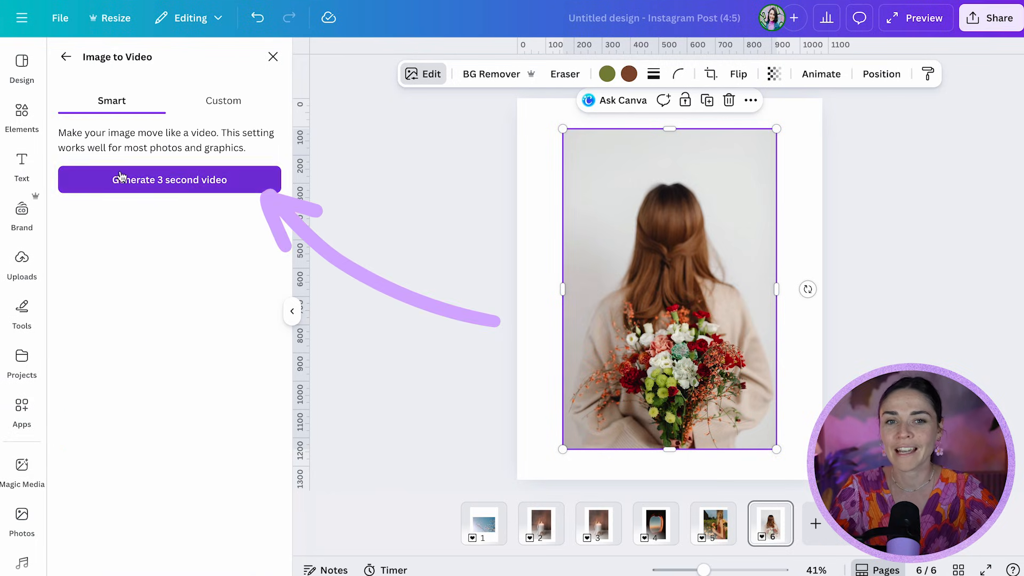
{"action": "left_click", "coordinate": [188, 183]}
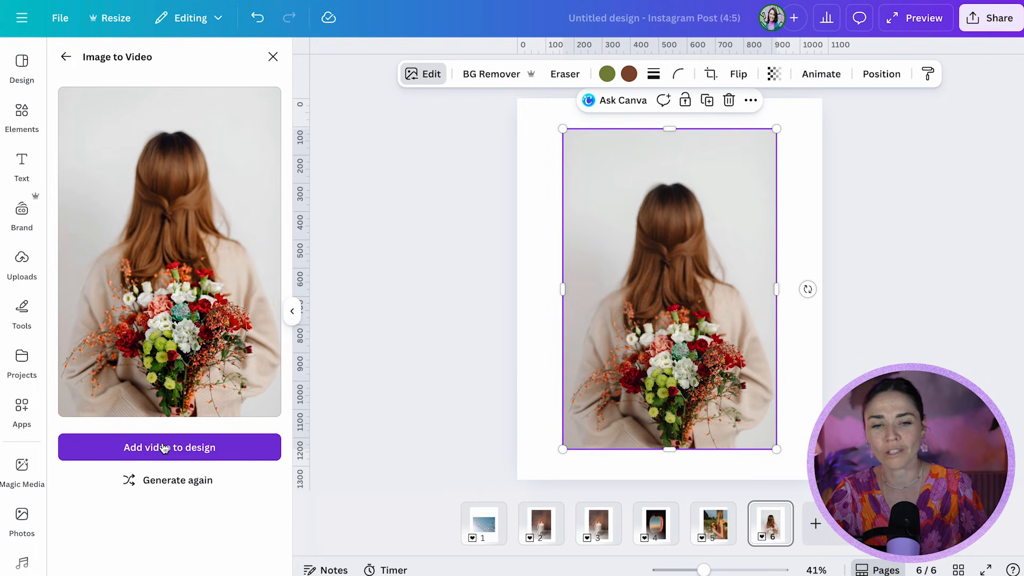
{"action": "left_click", "coordinate": [169, 448]}
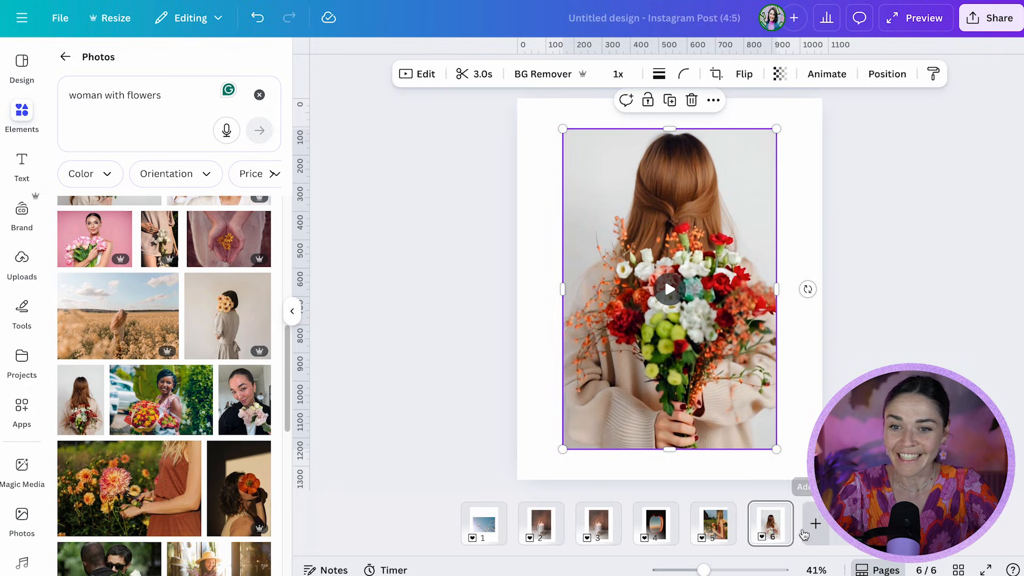
Generate a Smart 3 second video from the airplane window photo on page 4 and add it to the design
{"action": "left_click", "coordinate": [659, 527]}
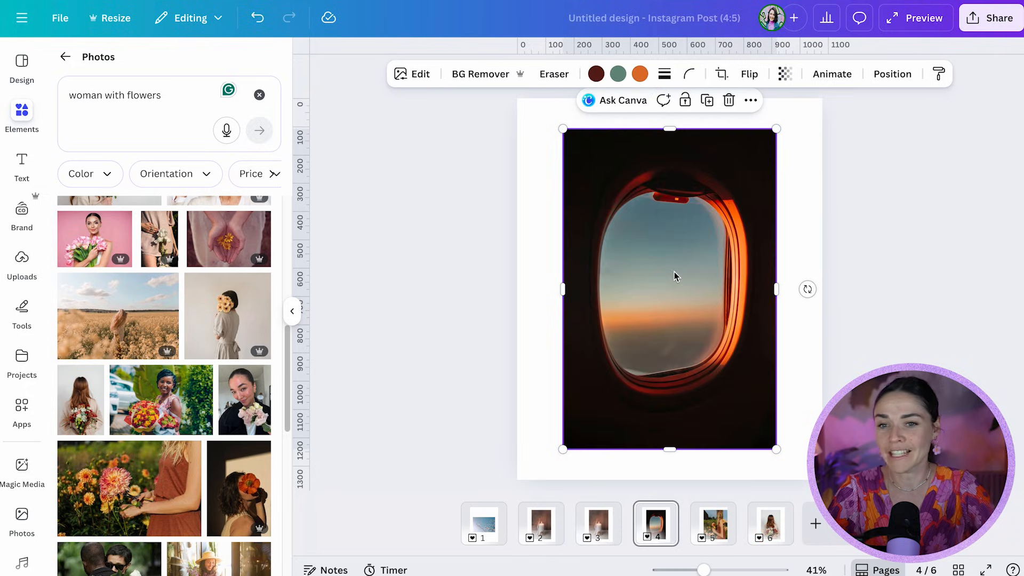
{"action": "left_click", "coordinate": [421, 75]}
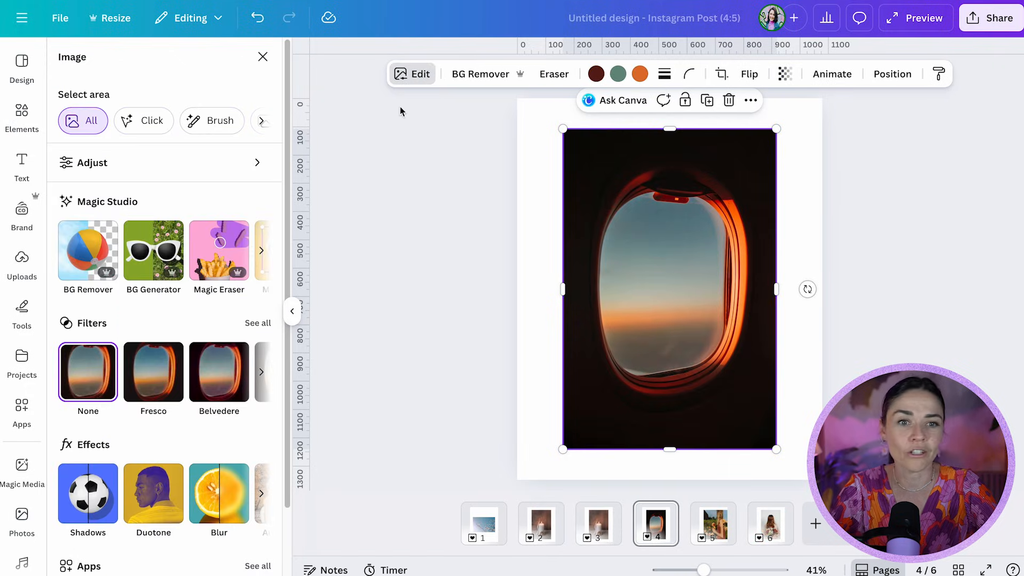
{"action": "left_click", "coordinate": [267, 253]}
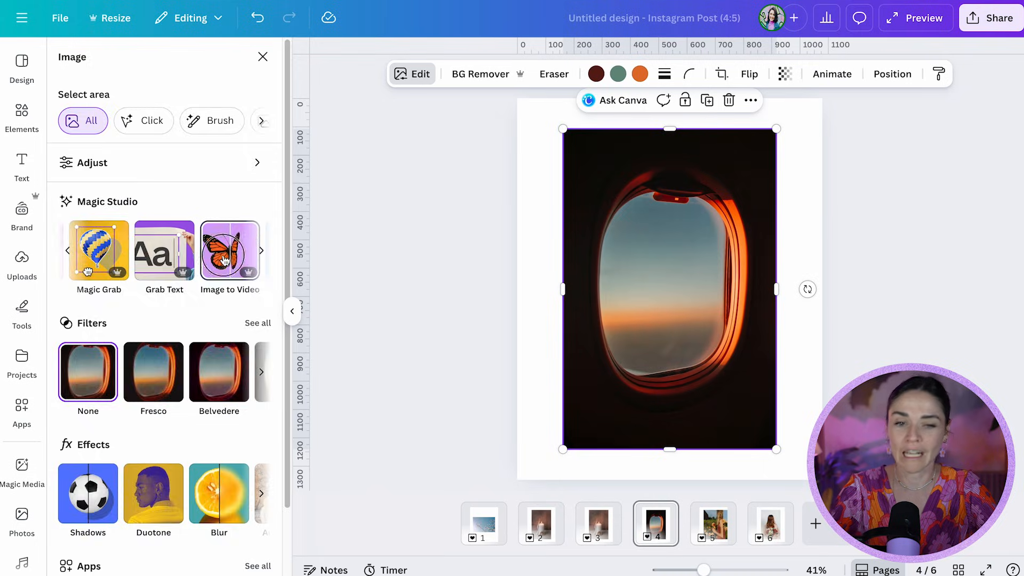
{"action": "left_click", "coordinate": [224, 260]}
{"action": "left_click", "coordinate": [180, 179]}
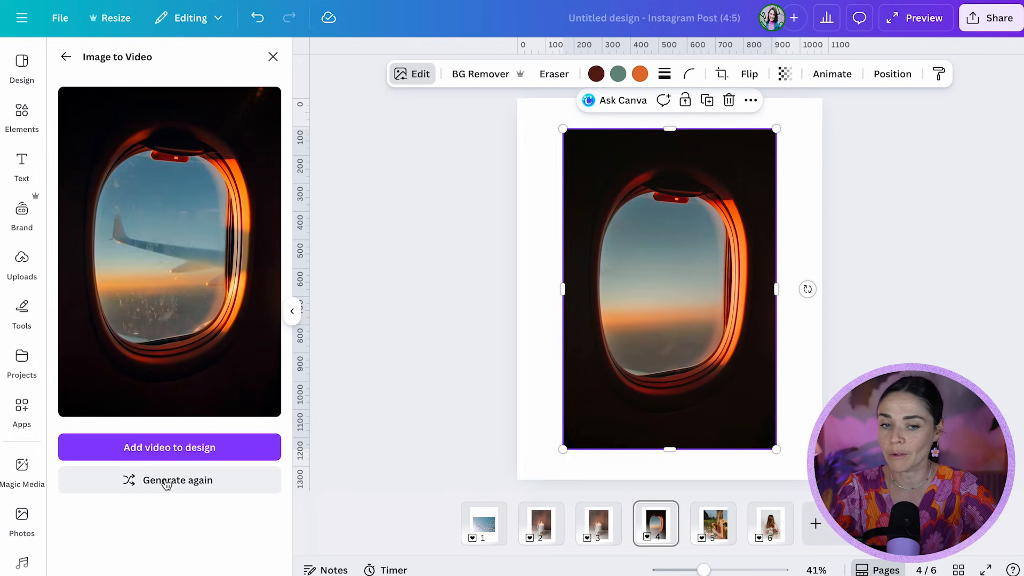
{"action": "left_click", "coordinate": [139, 448]}
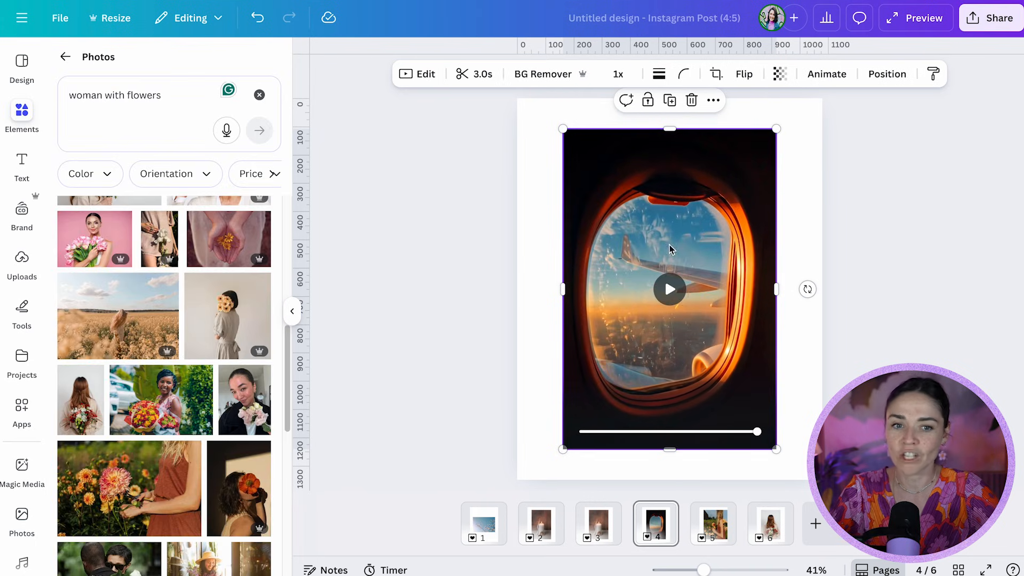
Trim the end of the woman's video on page 6 so the clip lasts 1.7 seconds
{"action": "left_click", "coordinate": [476, 73]}
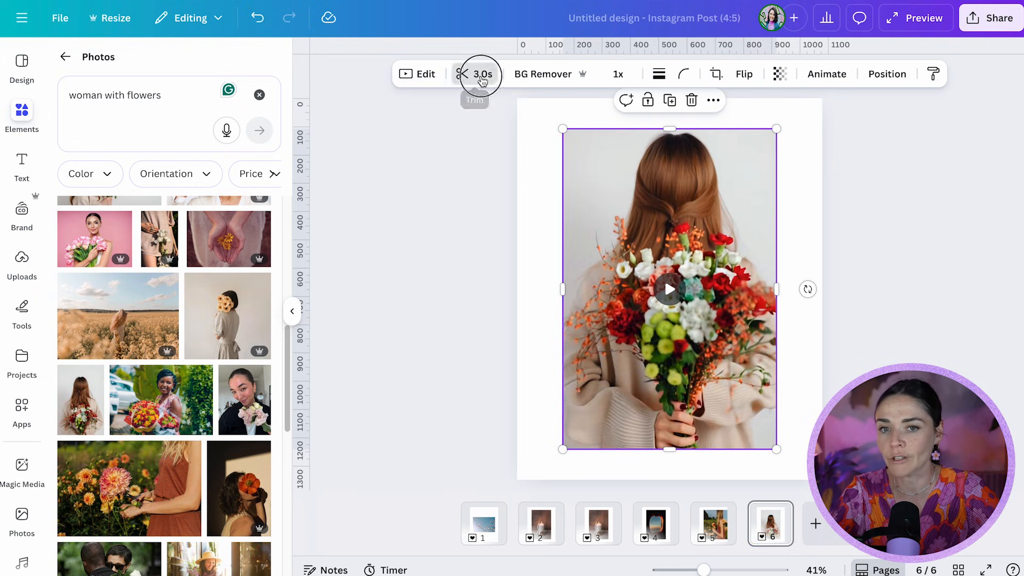
{"action": "left_click", "coordinate": [482, 79]}
{"action": "left_click_drag", "start_coordinate": [968, 75], "coordinate": [764, 76]}
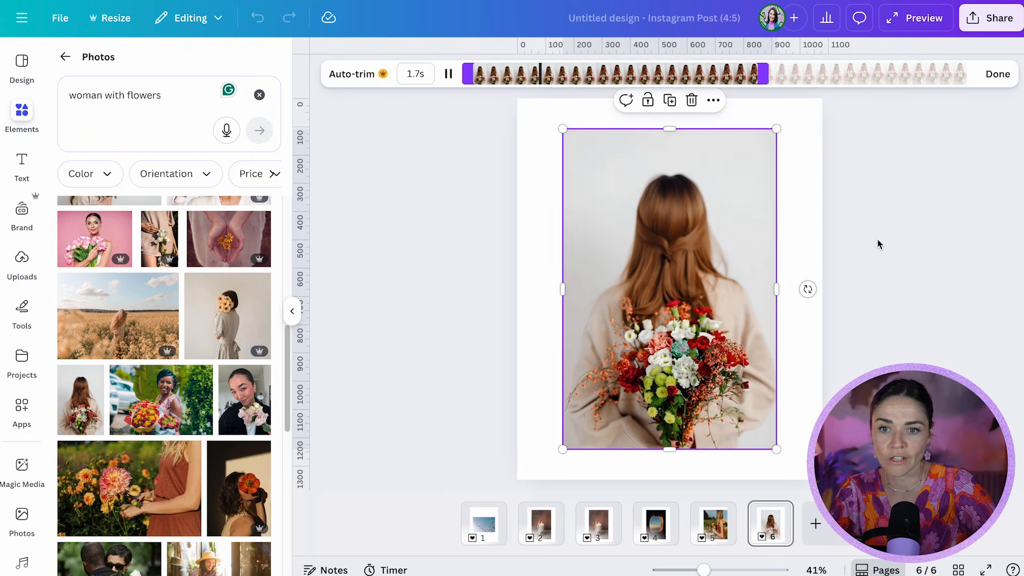
{"action": "left_click", "coordinate": [997, 73]}
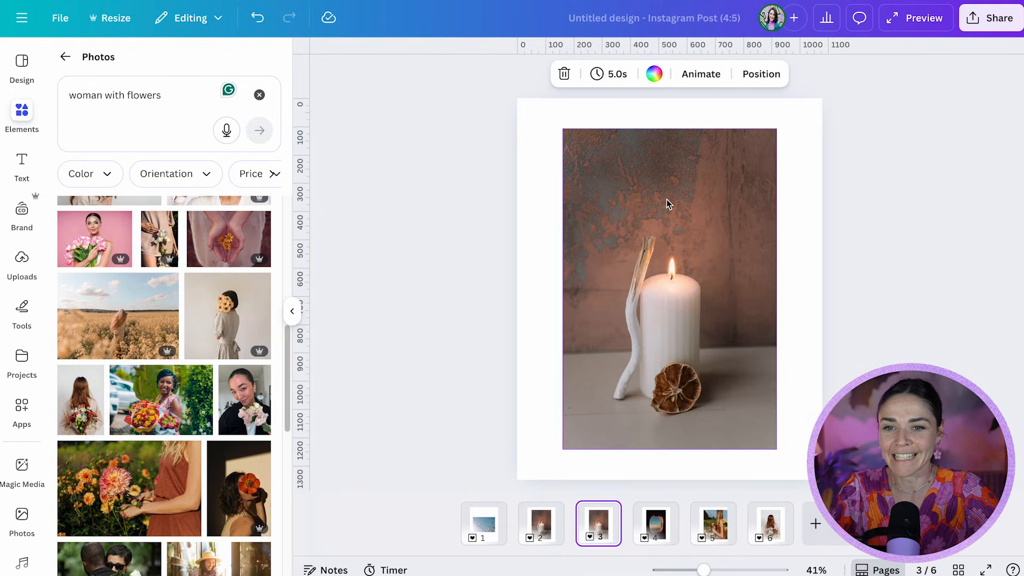
Open Image to Video for the candle photo on page 3
{"action": "left_click", "coordinate": [667, 203]}
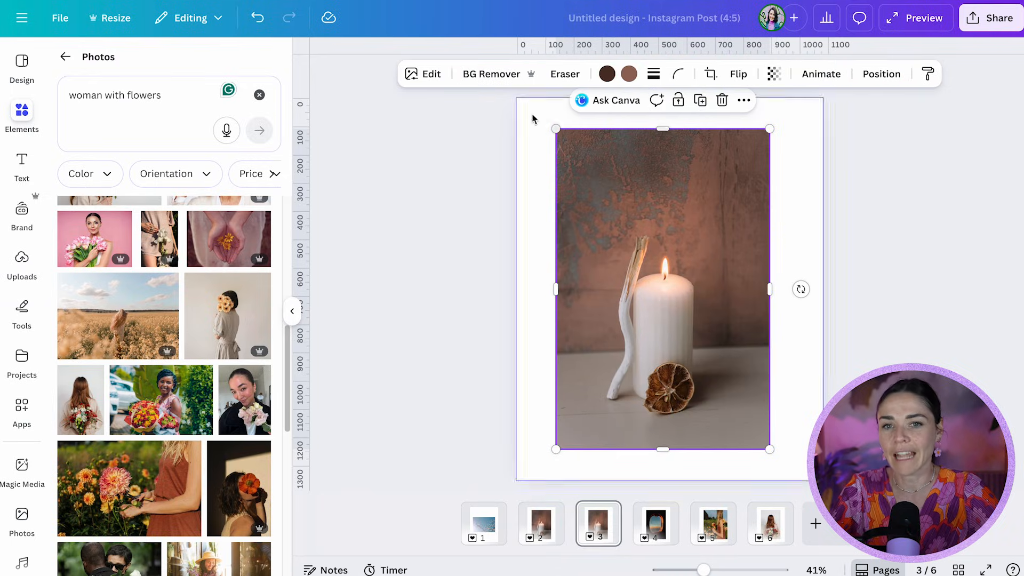
{"action": "left_click", "coordinate": [427, 77]}
{"action": "left_click", "coordinate": [261, 251]}
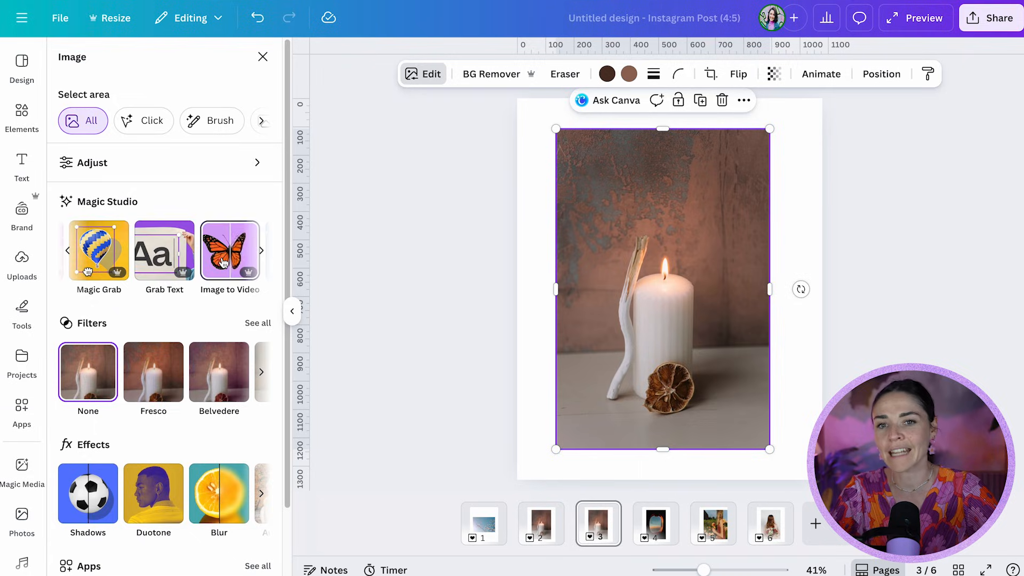
{"action": "left_click", "coordinate": [228, 264]}
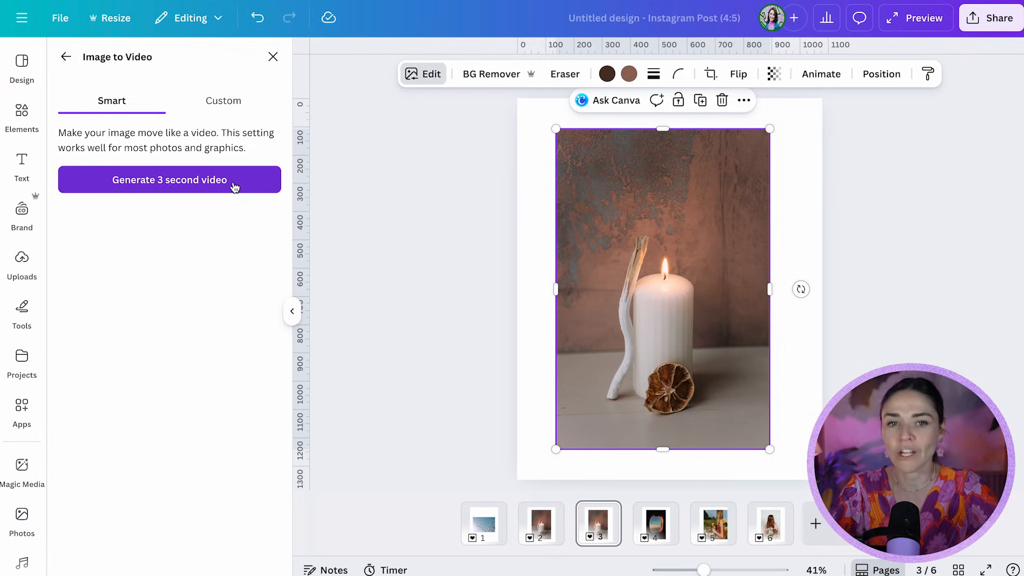
Try generating a 3 second candle video with the custom motion prompt "make the candle wick flicker"
{"action": "left_click", "coordinate": [227, 106]}
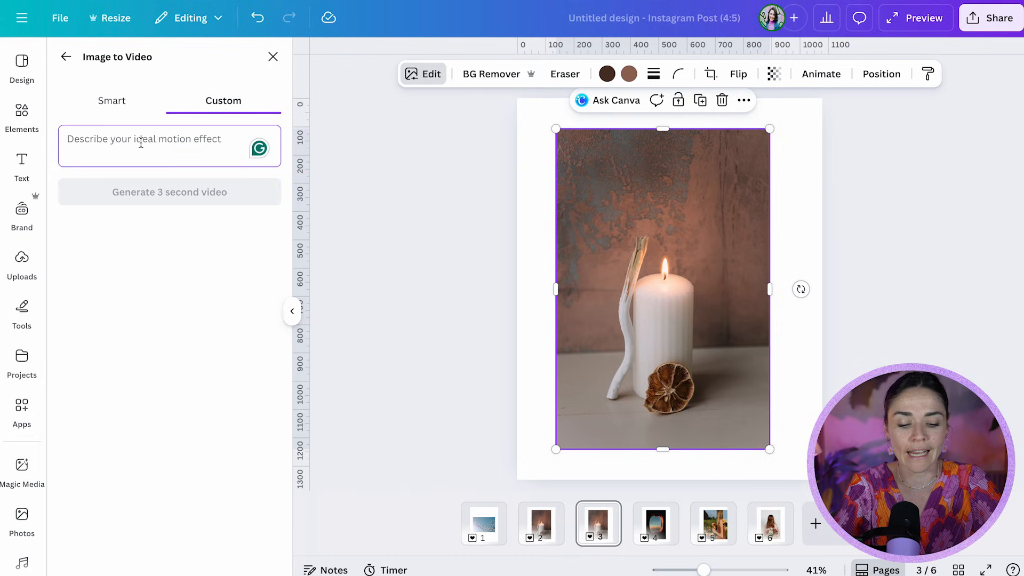
{"action": "type", "text": "make the candle wick flicker"}
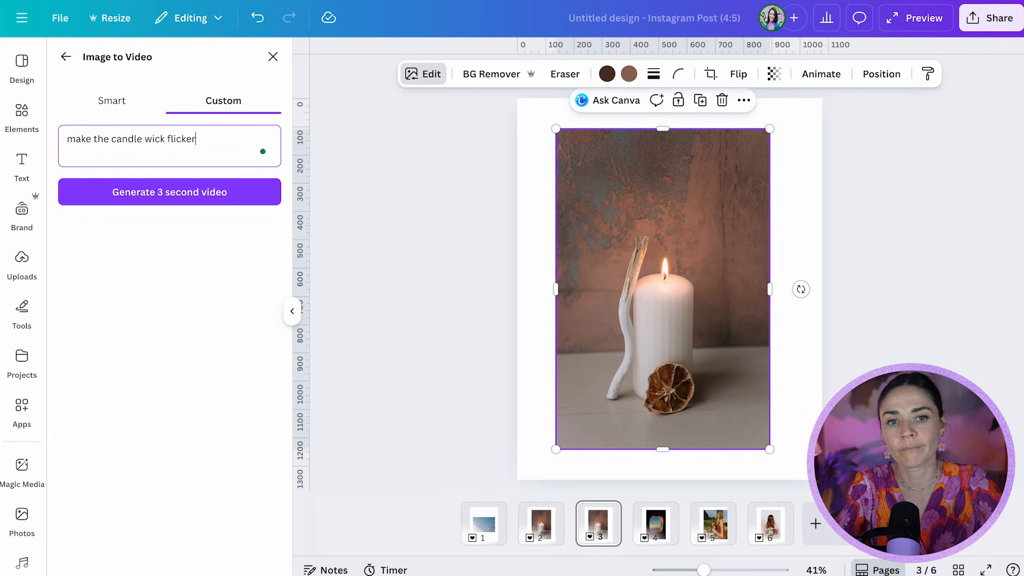
{"action": "left_click", "coordinate": [196, 195]}
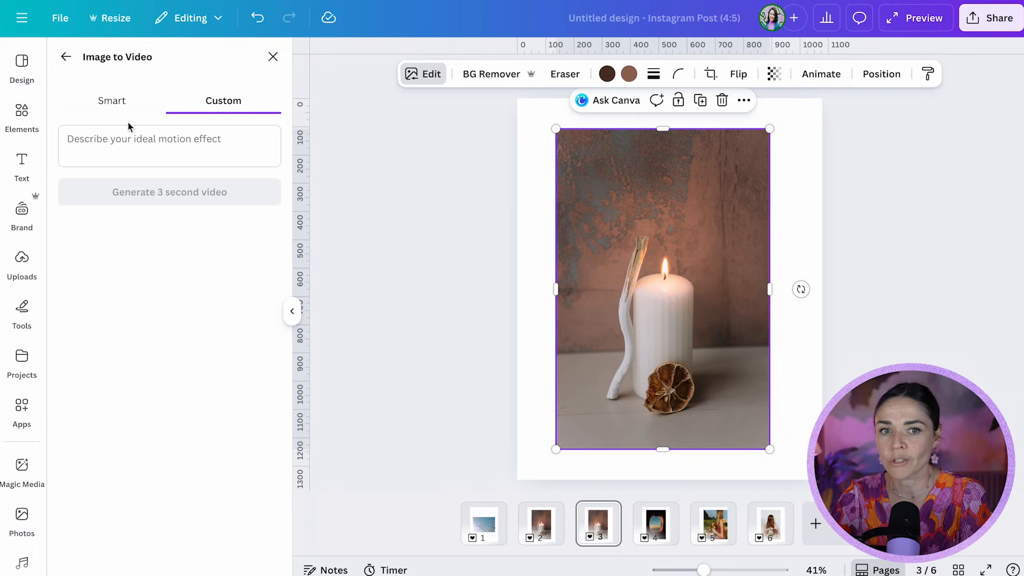
Generate a Smart 3 second video from the candle photo, regenerate it once, and add the new version to the design
{"action": "left_click", "coordinate": [104, 104]}
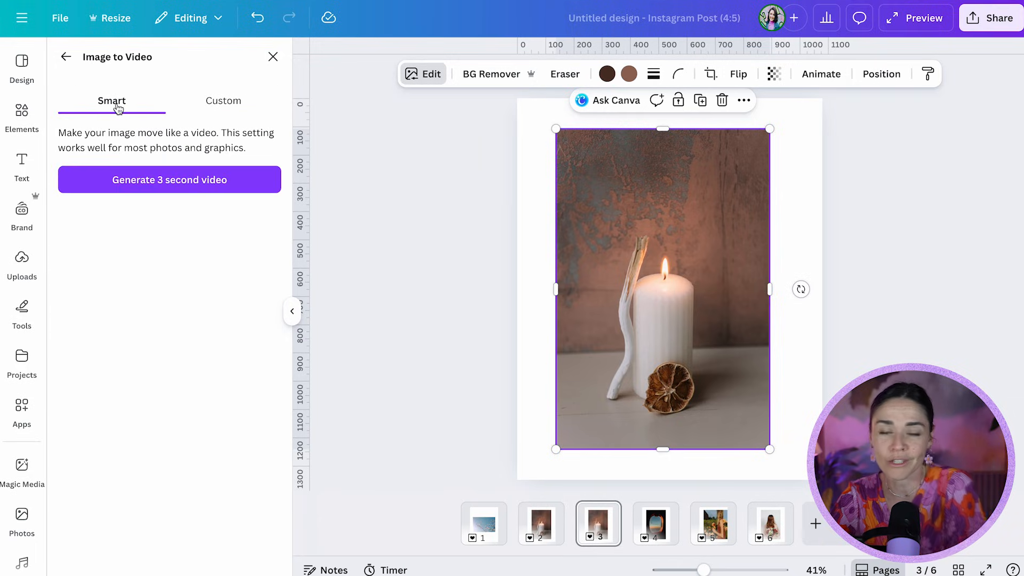
{"action": "left_click", "coordinate": [171, 181]}
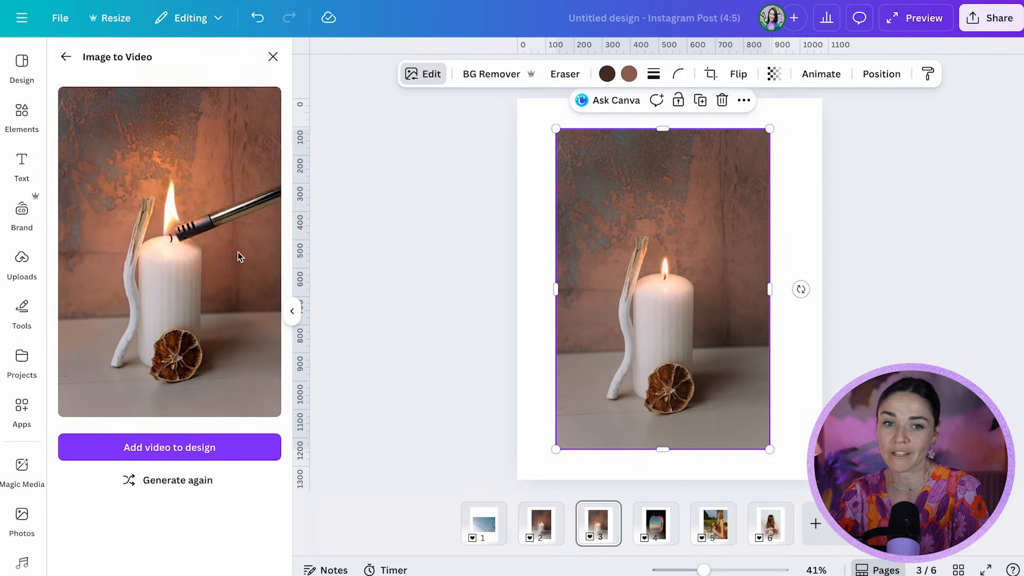
{"action": "left_click", "coordinate": [192, 479]}
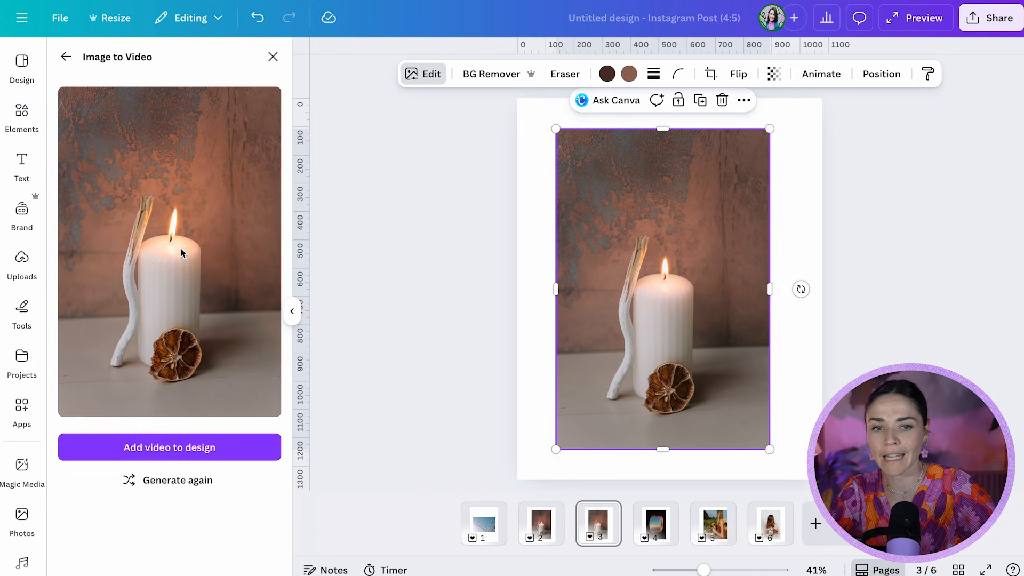
{"action": "left_click", "coordinate": [199, 441]}
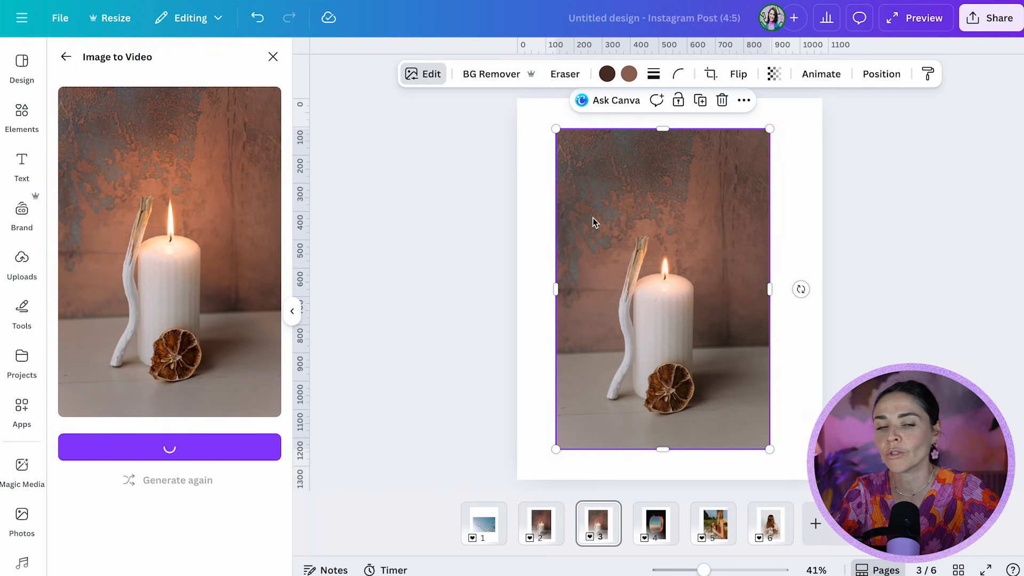
Reposition and enlarge the candle video so it fills the whole of page 3
{"action": "mouse_move", "coordinate": [709, 355]}
{"action": "left_mouse_down"}
{"action": "mouse_move", "coordinate": [740, 342]}
{"action": "mouse_move", "coordinate": [729, 352]}
{"action": "left_mouse_up"}
{"action": "mouse_move", "coordinate": [692, 313]}
{"action": "left_mouse_down"}
{"action": "mouse_move", "coordinate": [703, 303]}
{"action": "mouse_move", "coordinate": [675, 310]}
{"action": "left_mouse_up"}
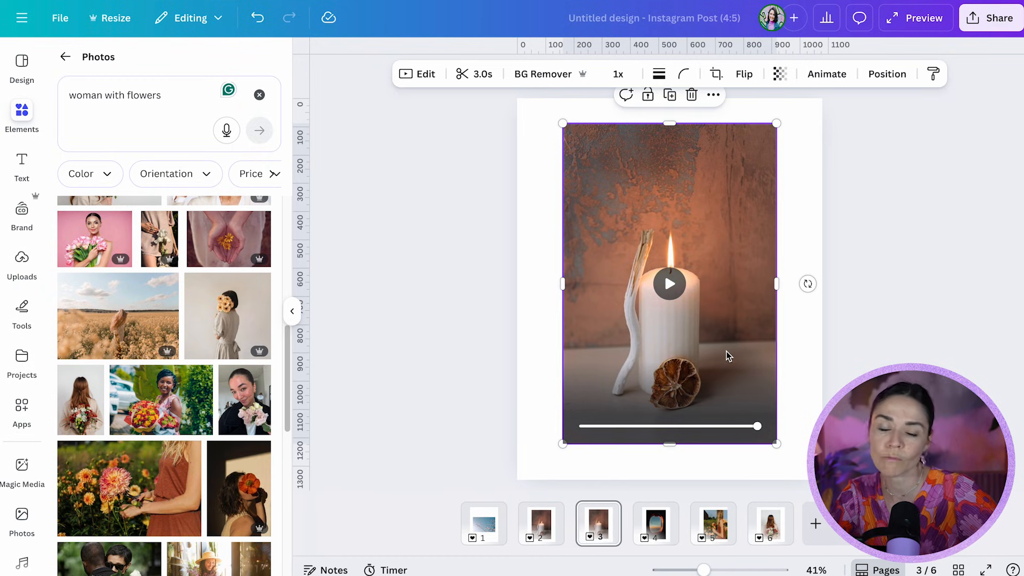
{"action": "left_click_drag", "start_coordinate": [727, 336], "coordinate": [681, 311]}
{"action": "left_click_drag", "start_coordinate": [732, 422], "coordinate": [788, 478]}
{"action": "left_click_drag", "start_coordinate": [772, 291], "coordinate": [824, 295]}
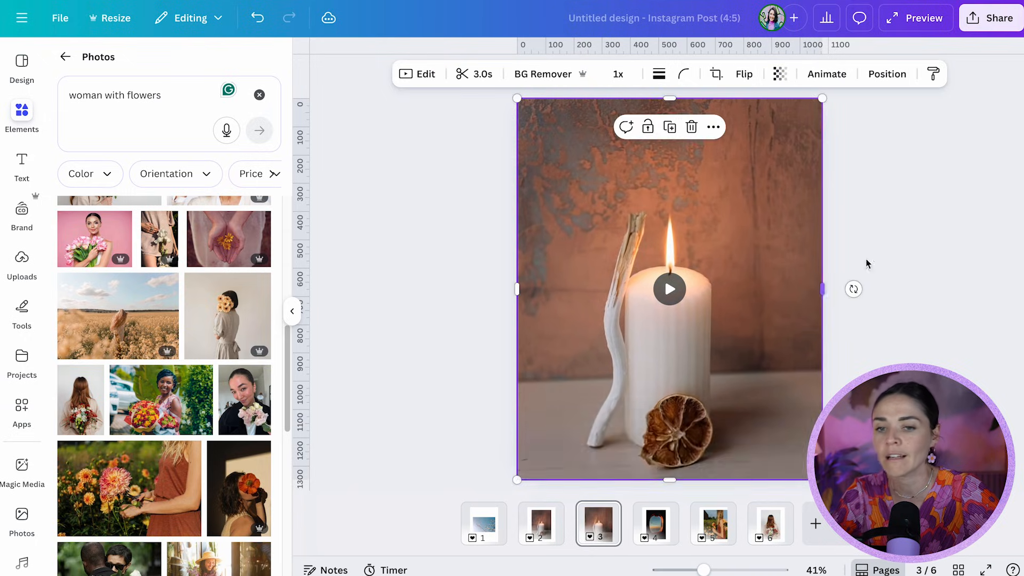
Adjust the candle video's crop by shifting the footage upward within its frame
{"action": "double_click", "coordinate": [763, 299]}
{"action": "left_click_drag", "start_coordinate": [770, 324], "coordinate": [765, 288]}
{"action": "left_click", "coordinate": [227, 557]}
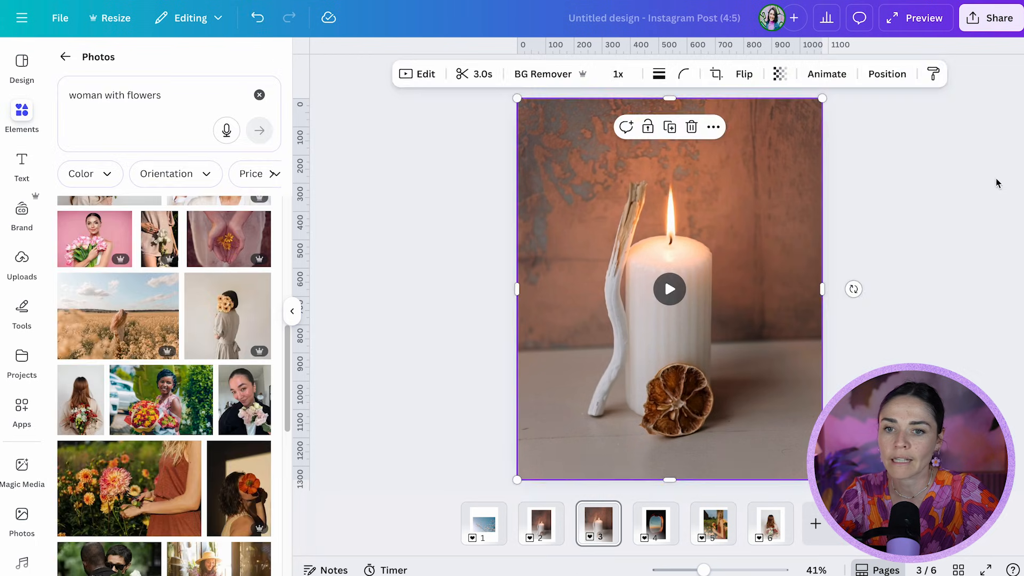
Open the design's download settings and choose MP4 Video as the file type
{"action": "left_click", "coordinate": [999, 27]}
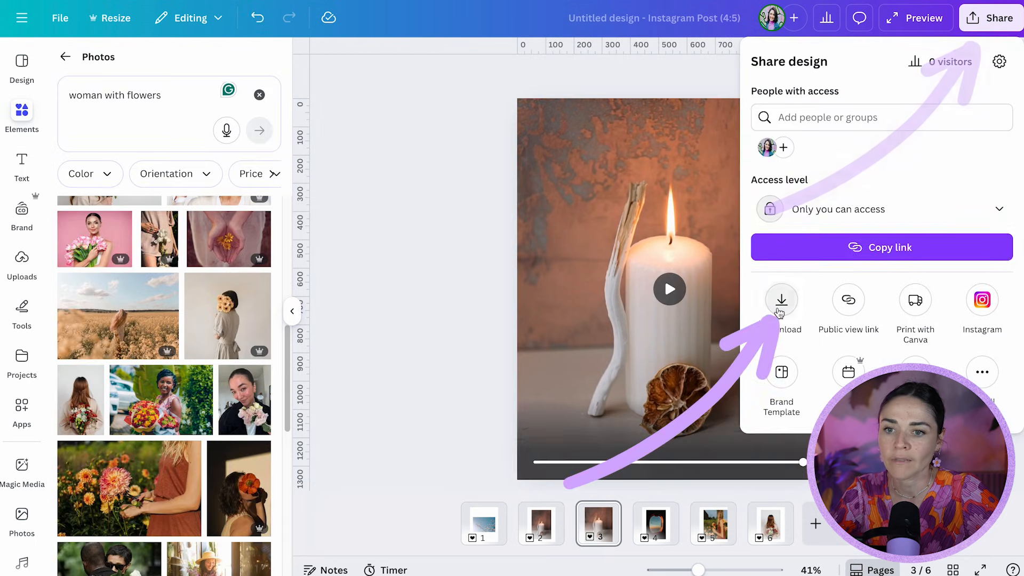
{"action": "left_click", "coordinate": [780, 298]}
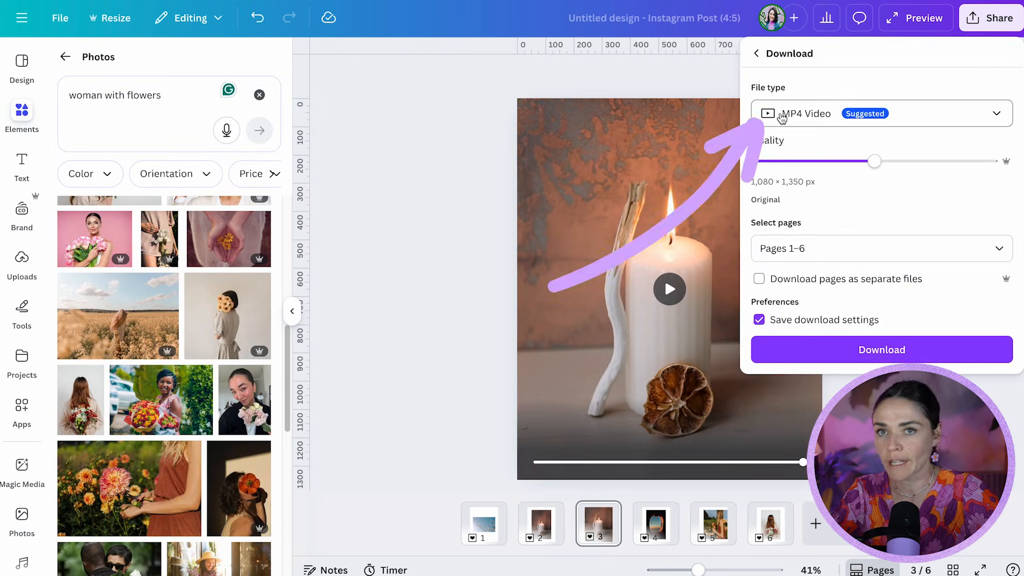
{"action": "left_click", "coordinate": [819, 124]}
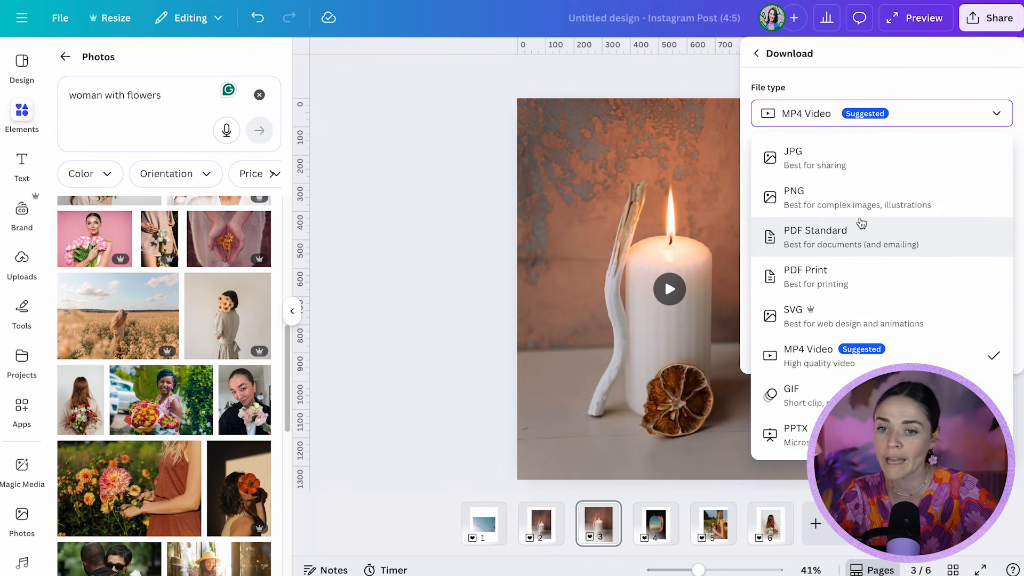
{"action": "left_click", "coordinate": [816, 361]}
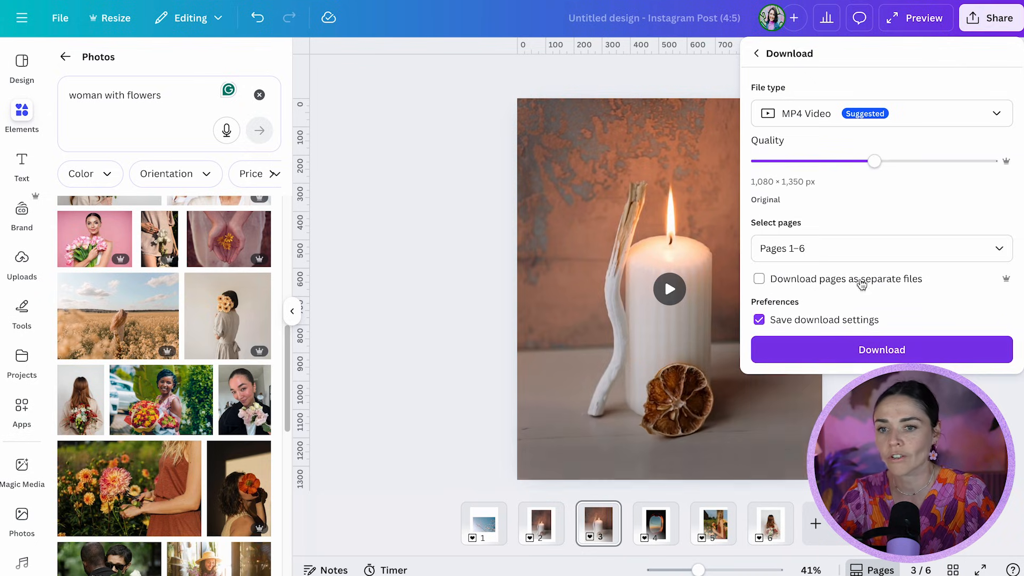
Limit the export to the current page, page 3, and download the candle video
{"action": "left_click", "coordinate": [1006, 253]}
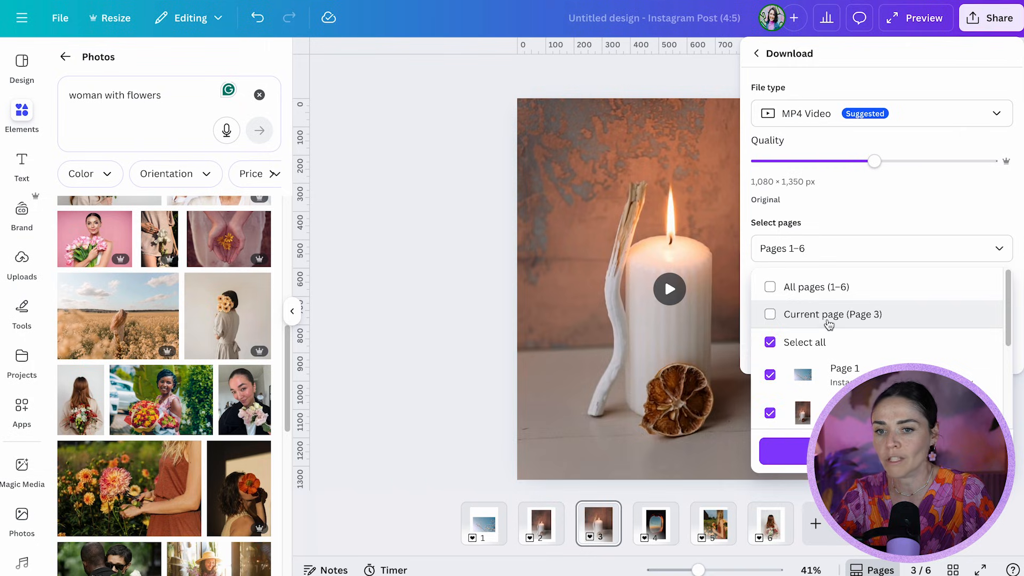
{"action": "left_click", "coordinate": [783, 310]}
{"action": "left_click", "coordinate": [784, 450]}
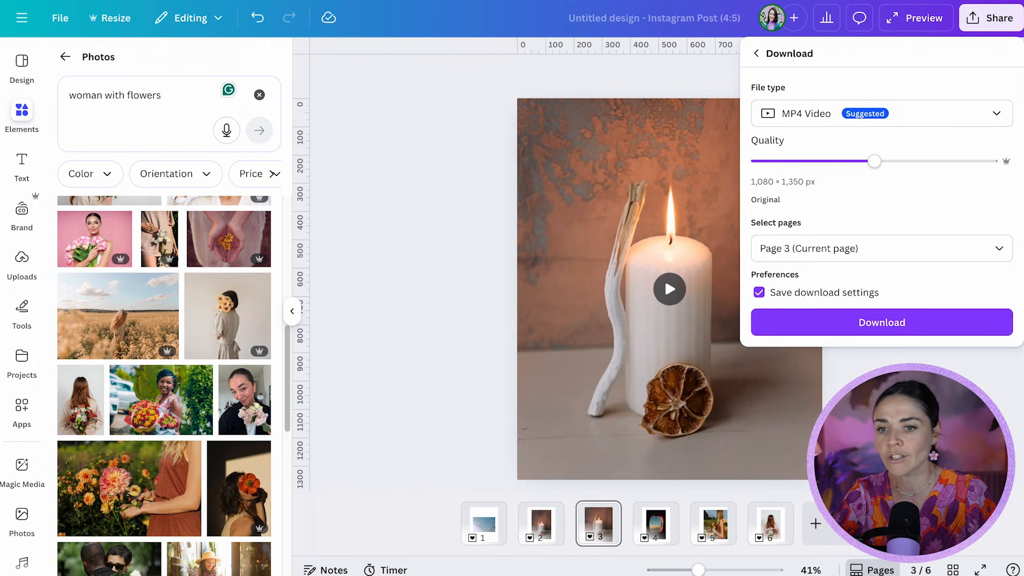
{"action": "left_click", "coordinate": [859, 322]}
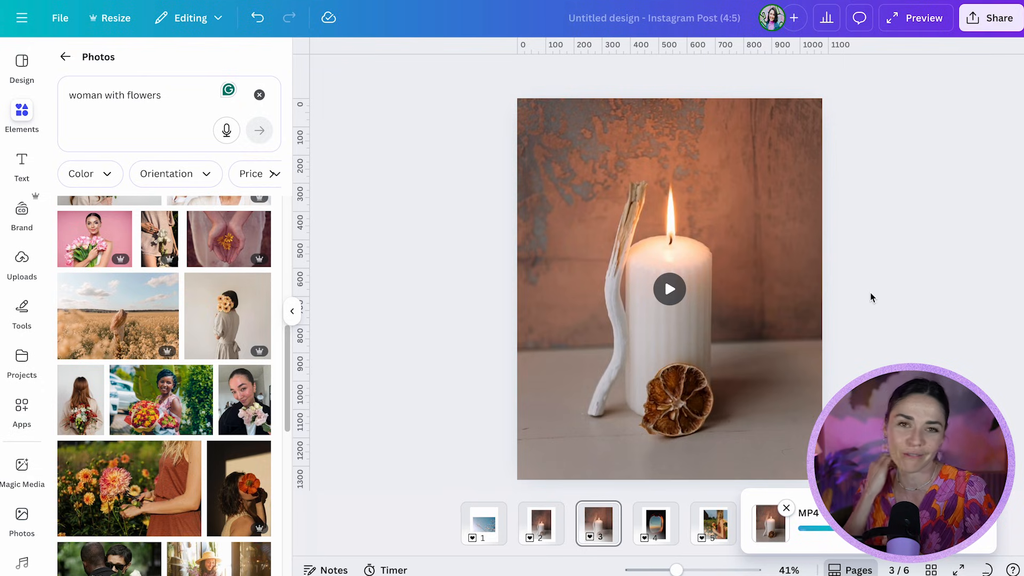
On page 5, delete the side-view photo of the woman holding flowers and centre the photo with flowers over her eyes
{"action": "left_click", "coordinate": [714, 523]}
{"action": "left_click", "coordinate": [710, 280]}
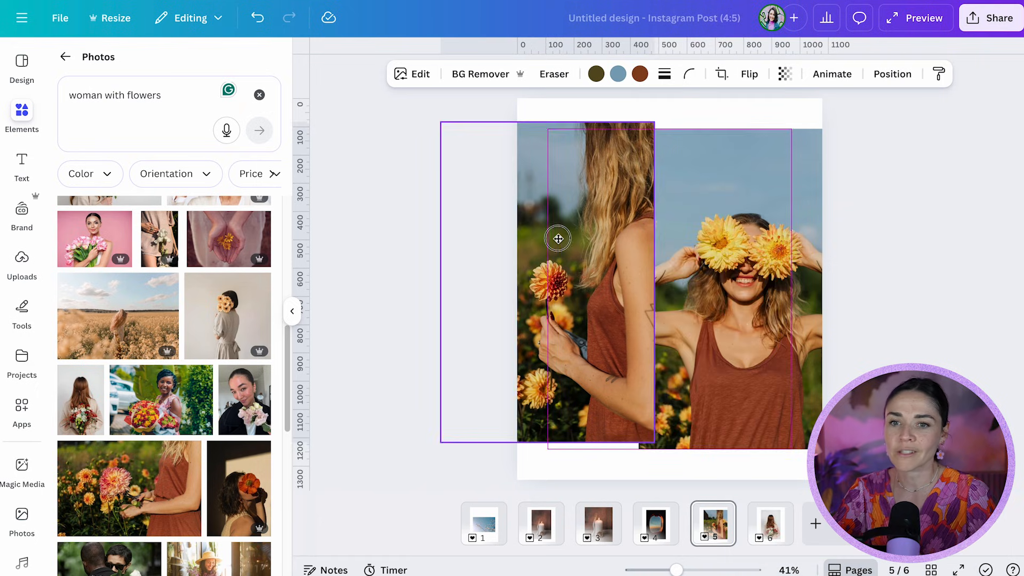
{"action": "left_click_drag", "start_coordinate": [555, 237], "coordinate": [754, 269]}
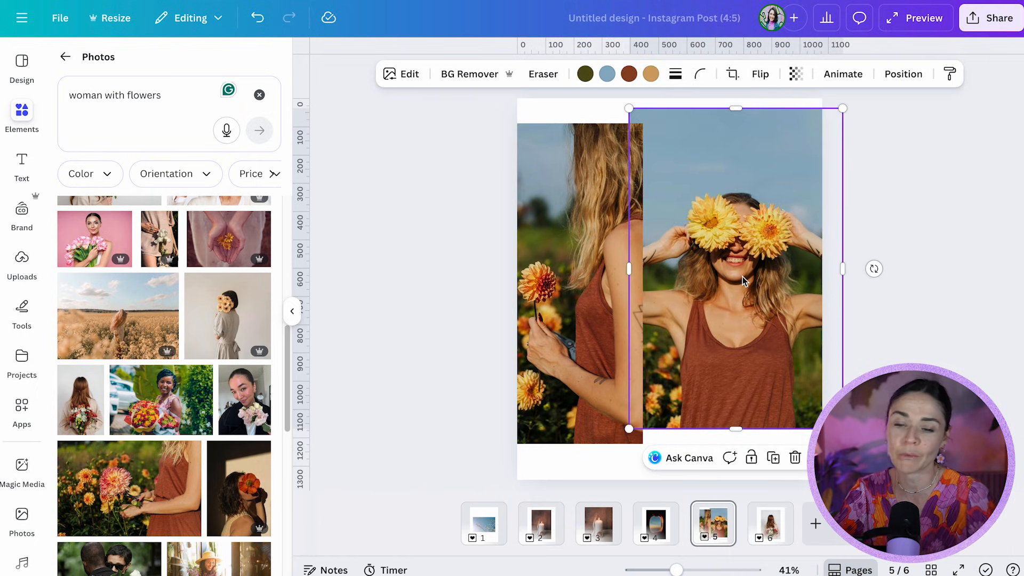
{"action": "left_click", "coordinate": [609, 282]}
{"action": "key", "text": "Delete"}
{"action": "left_click_drag", "start_coordinate": [658, 269], "coordinate": [626, 302]}
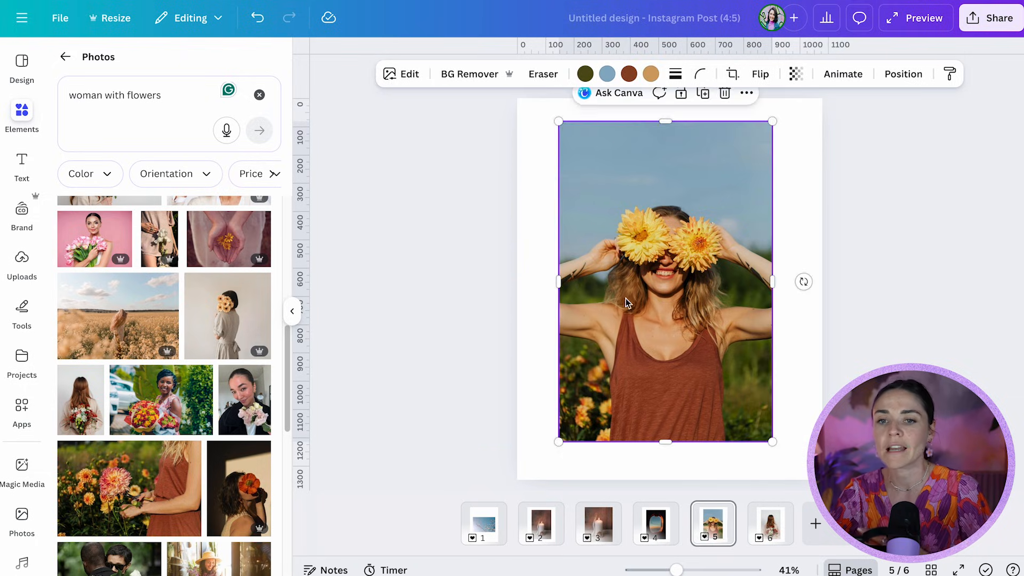
Deselect the flower photo and return to page 3 with the candle video
{"action": "left_click", "coordinate": [683, 508]}
{"action": "left_click", "coordinate": [605, 533]}
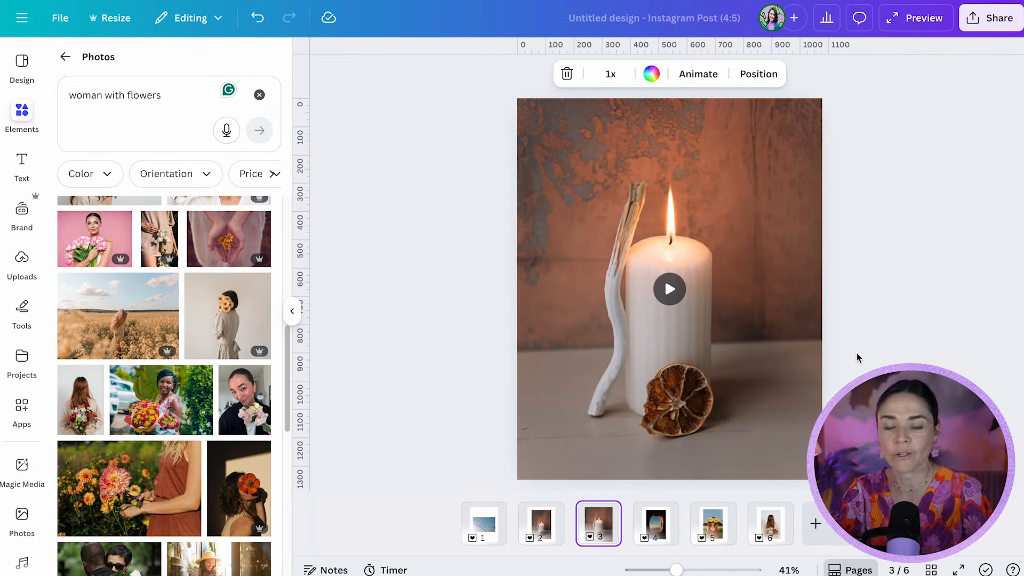